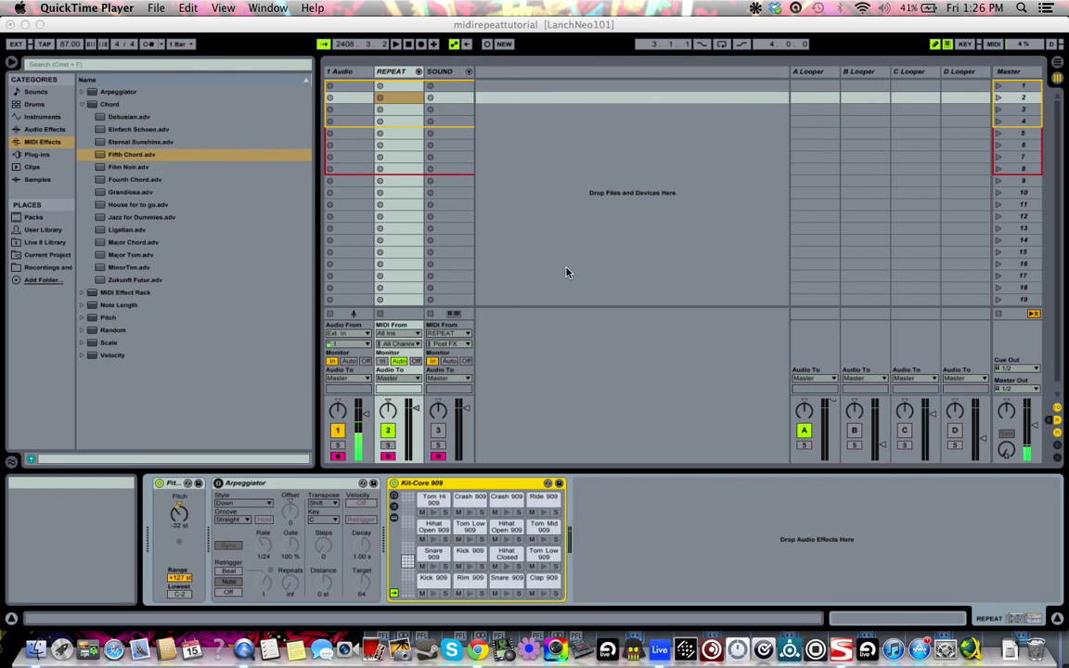
Show the Arpeggiator presets under MIDI Effects and switch on the REPEAT track's Arpeggiator
click(394, 74)
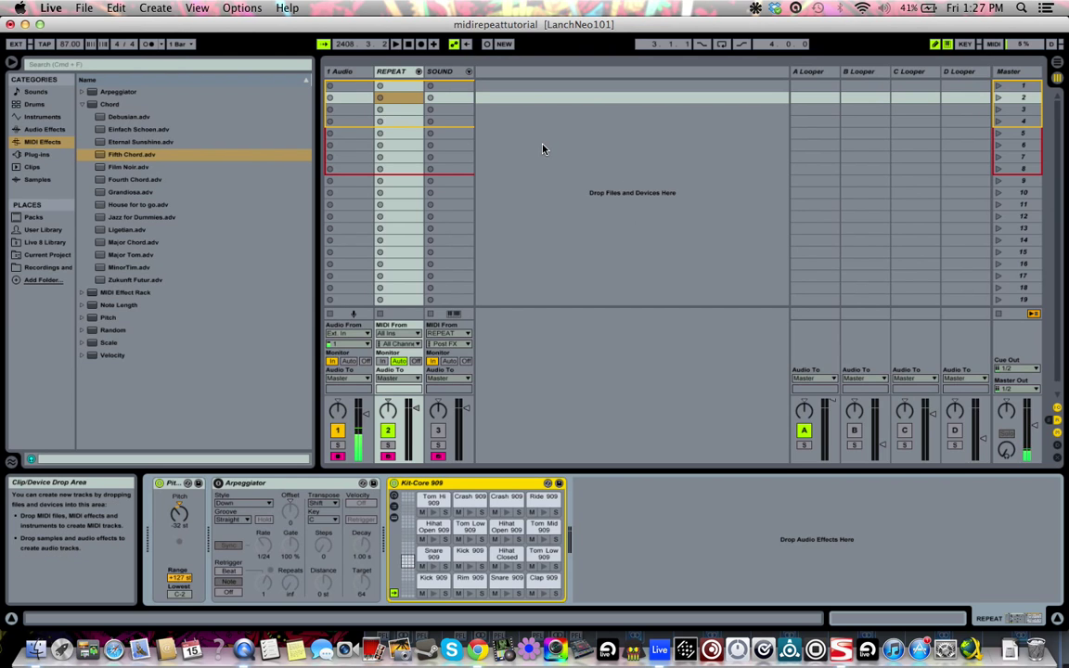
click(37, 142)
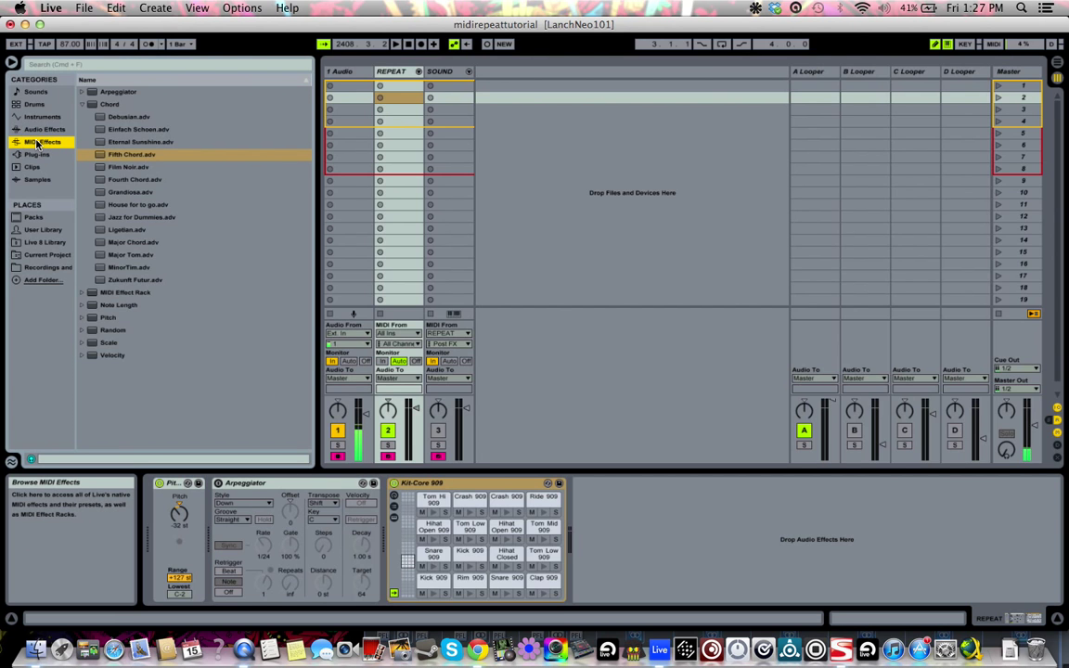
click(124, 93)
click(82, 92)
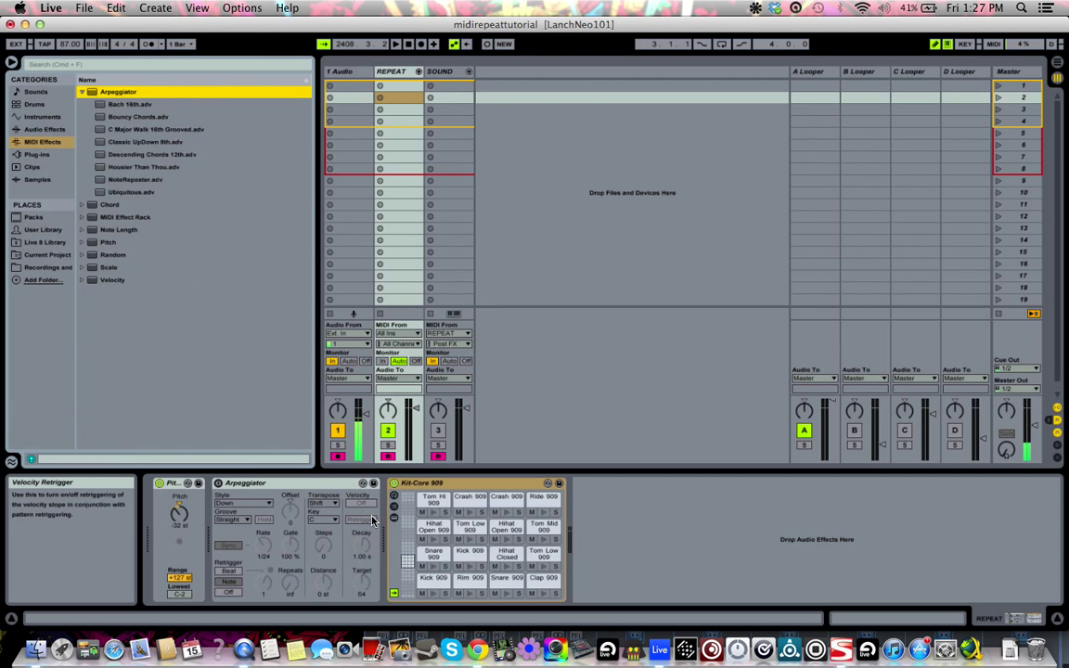
click(306, 483)
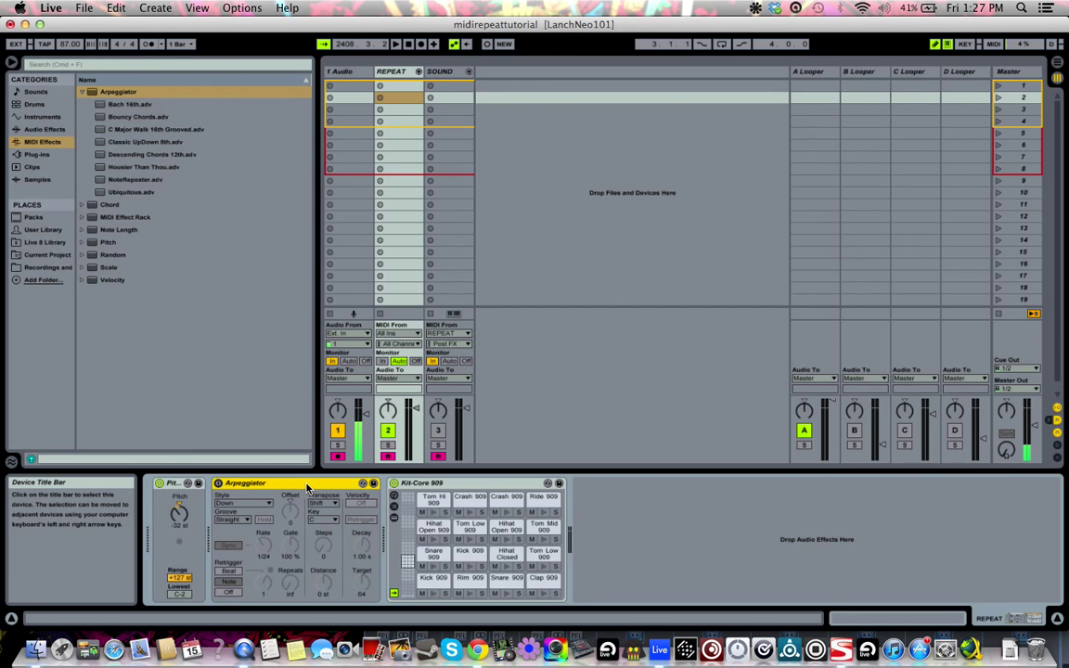
click(219, 484)
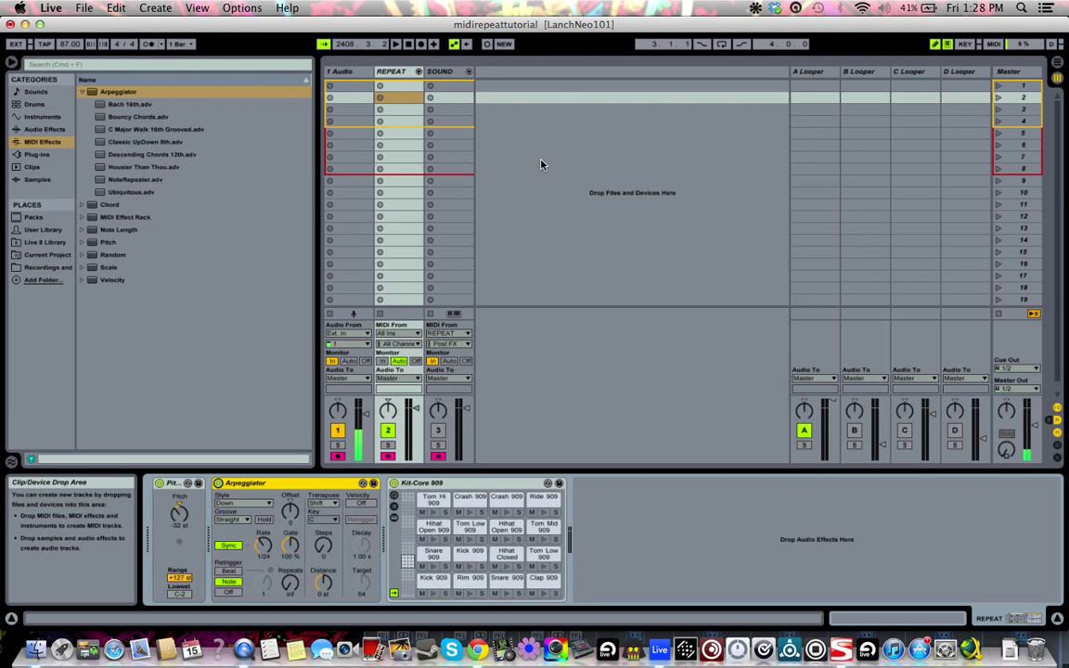
Create an empty MIDI clip in REPEAT slot 4 showing its Arpeggiator Synced Rate envelope
double_click(393, 122)
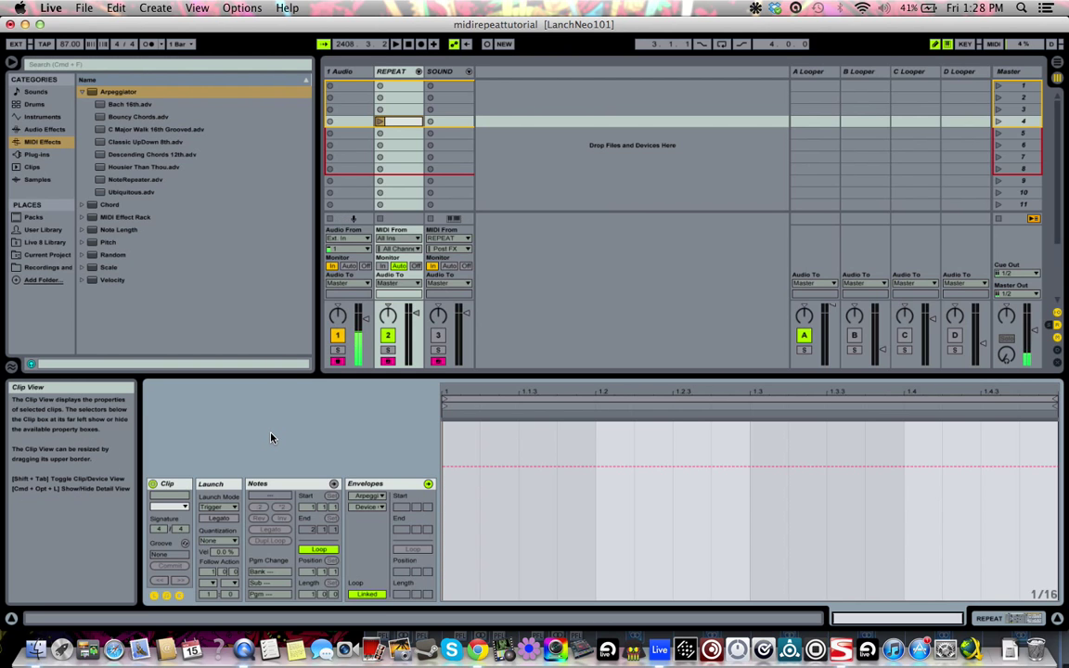
click(365, 508)
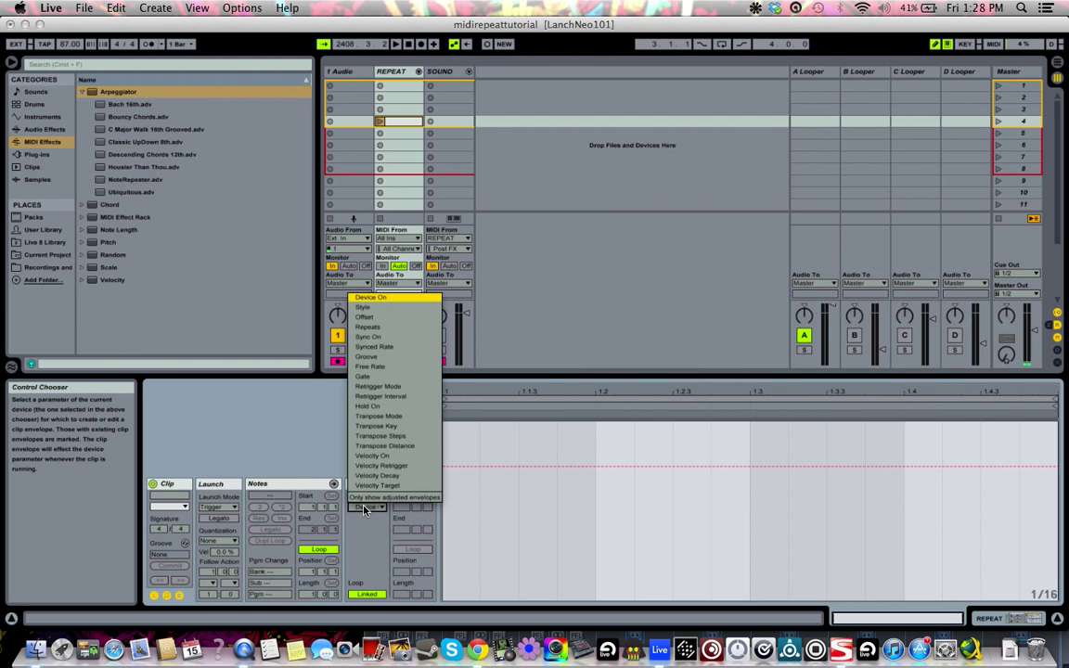
click(375, 347)
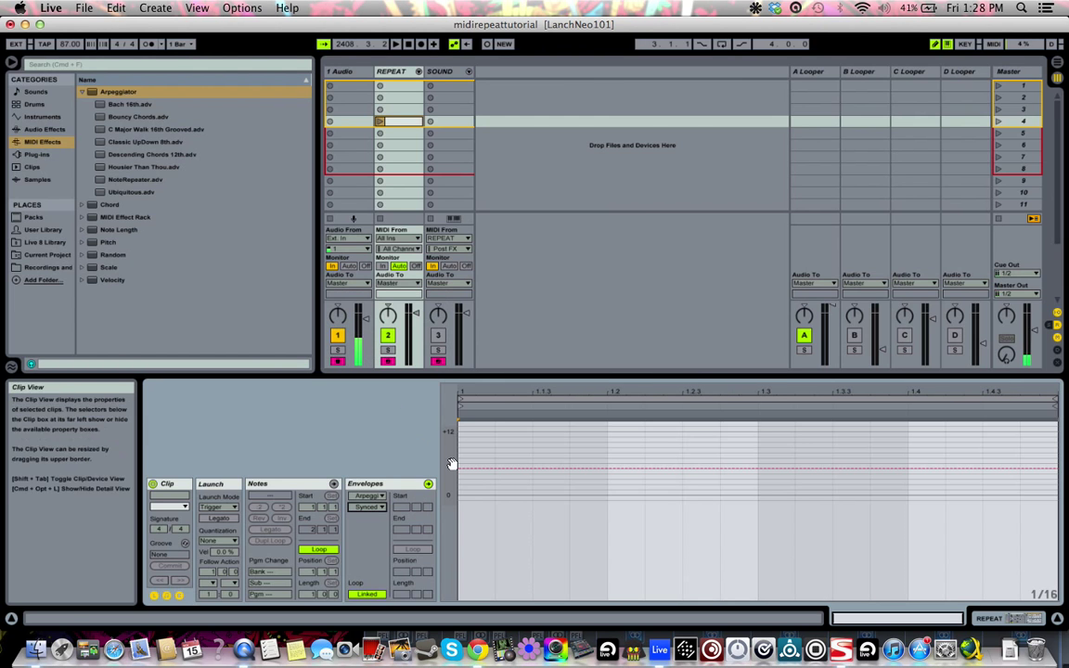
Set the grid to 1 Bar and draw a flat Synced Rate envelope at 1/24
right_click(1046, 597)
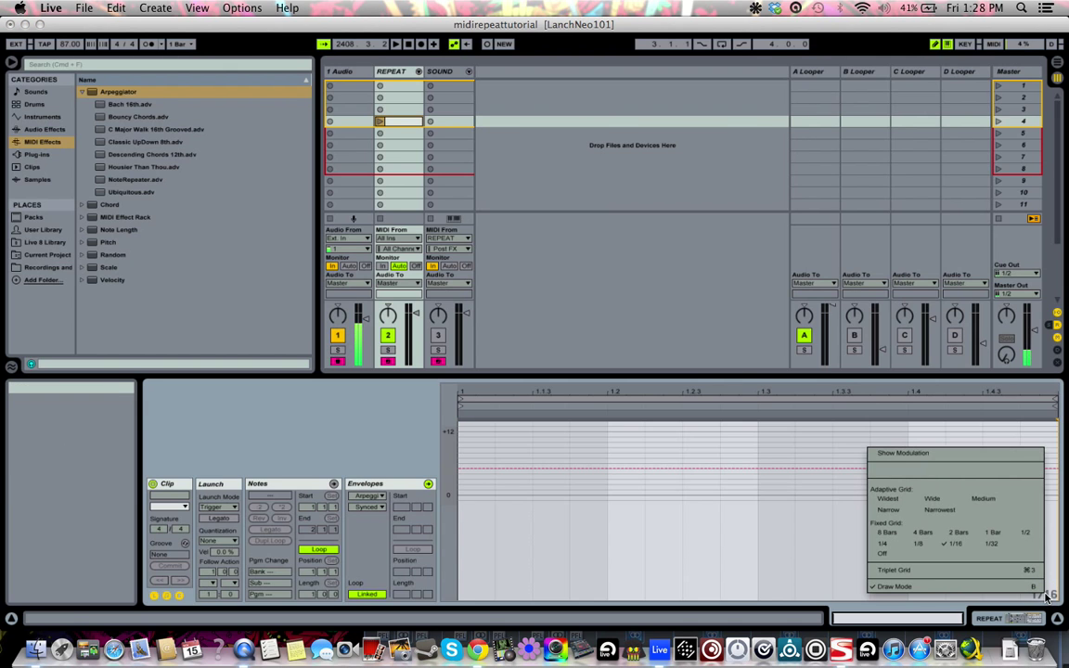
click(993, 534)
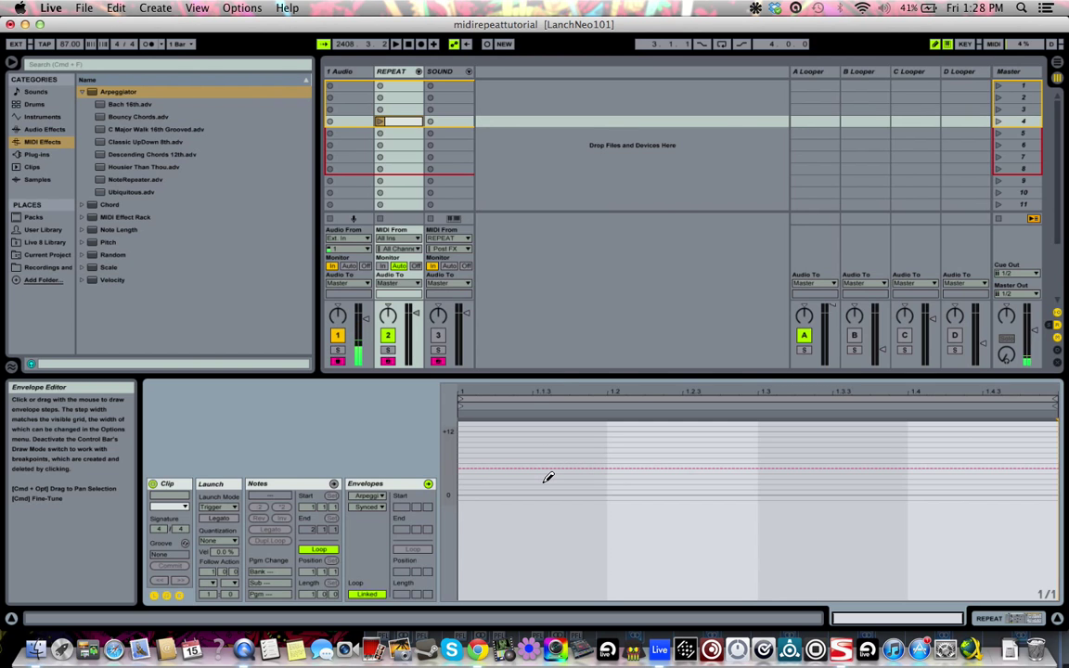
drag(546, 477, 543, 481)
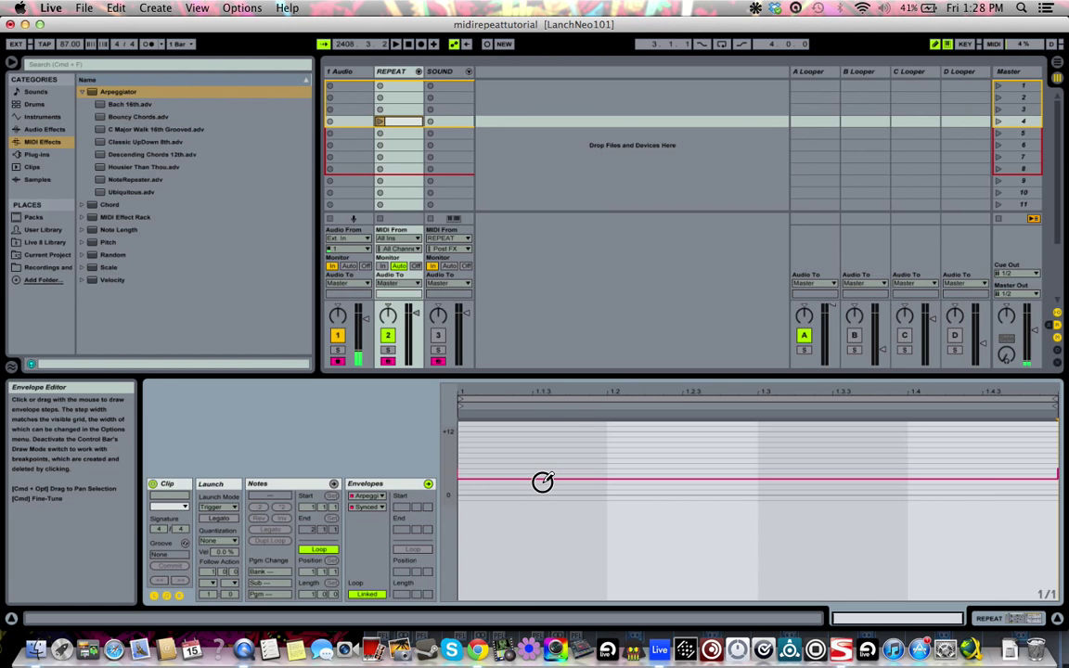
drag(543, 480, 545, 469)
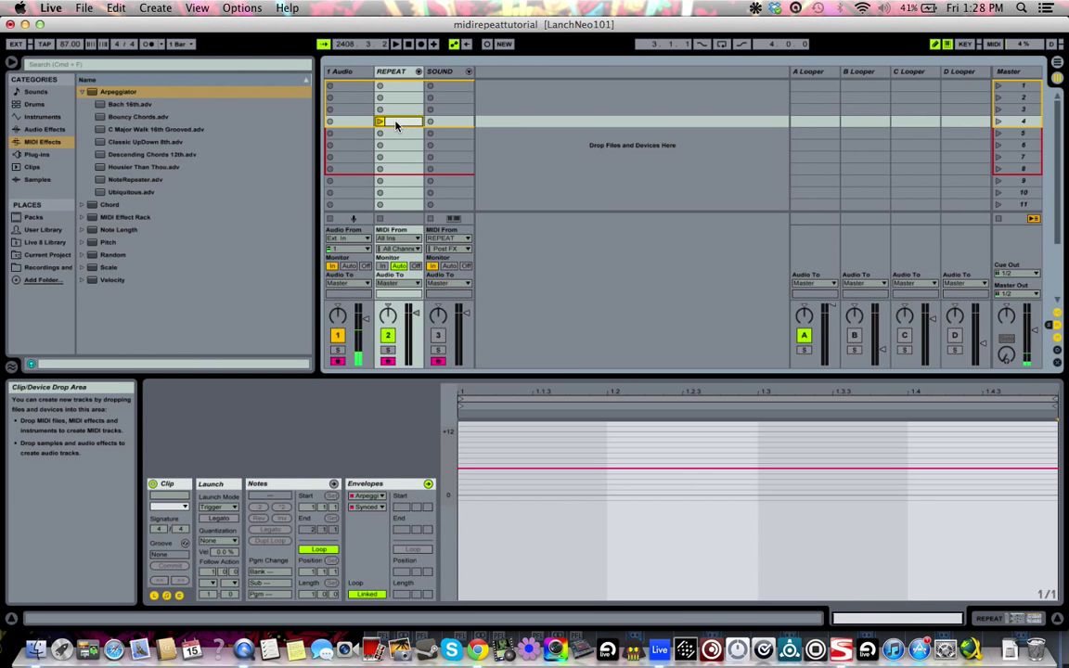
Duplicate the dummy clip into the slots below and enable envelope drawing mode
key(super+d)
key(super+d)
key(super+d)
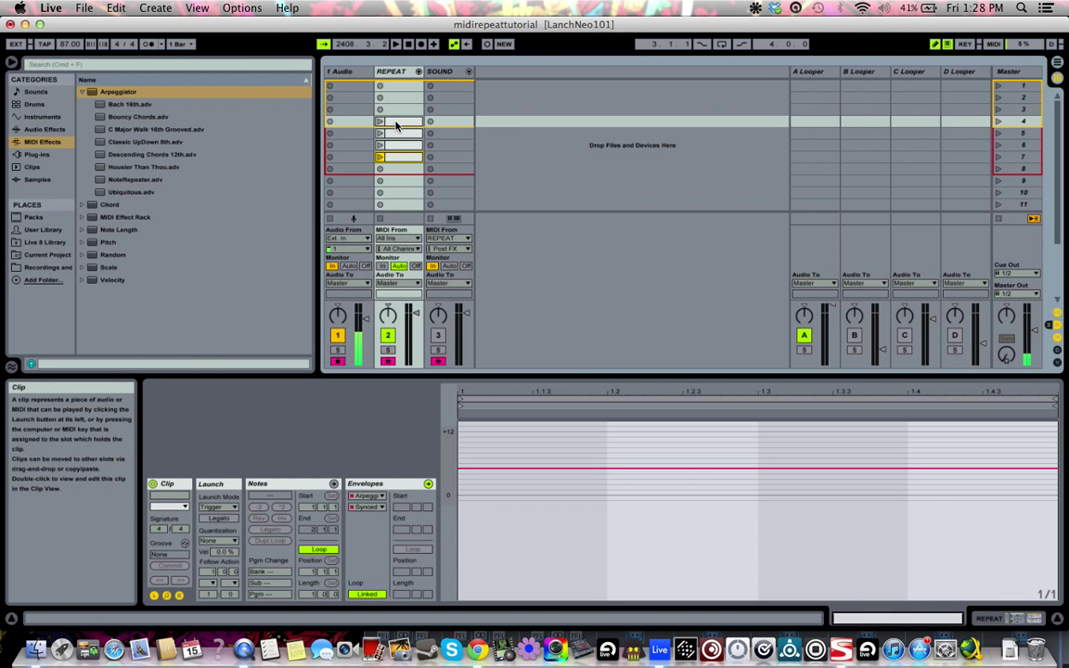
click(398, 136)
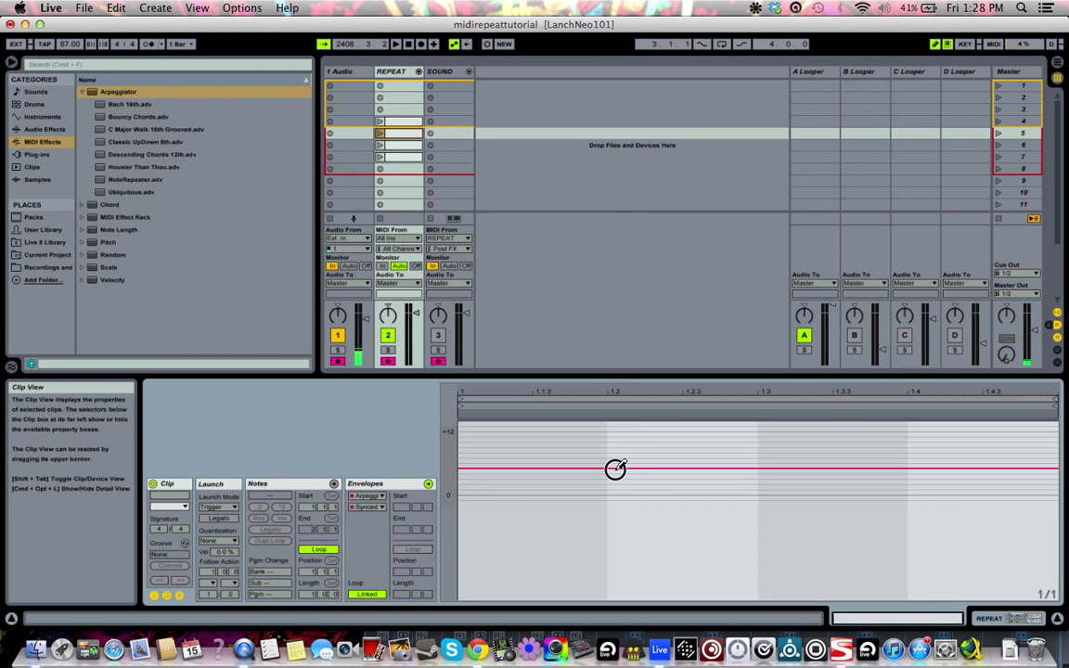
key(super+3)
key(super+1)
key(b)
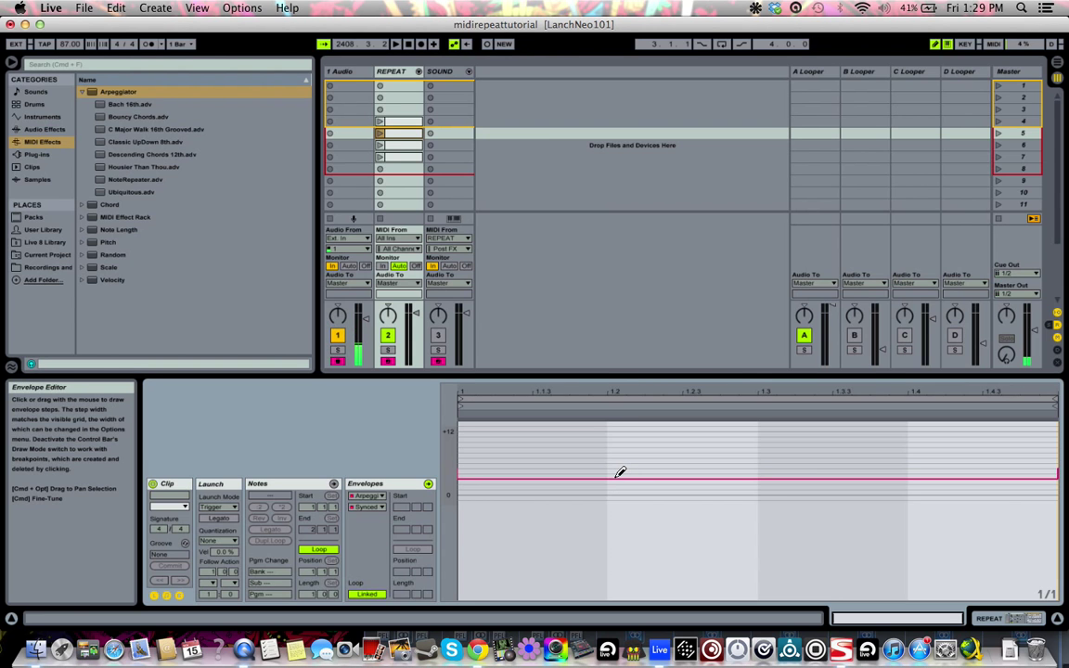
Redraw the Synced Rate envelope of each copied REPEAT clip at a different level
click(401, 149)
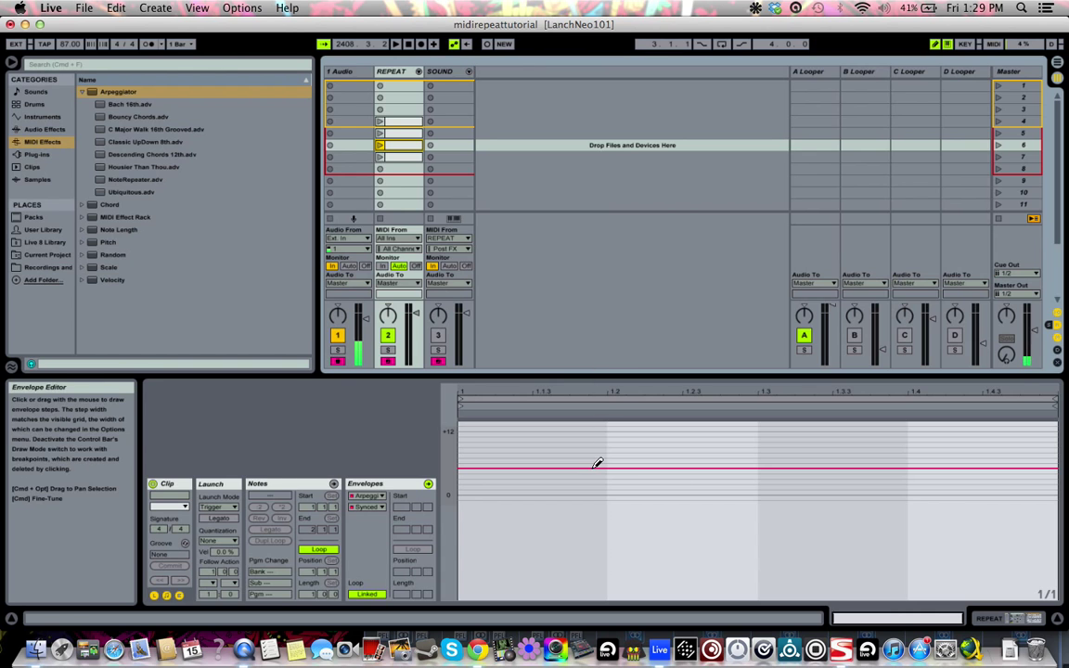
click(592, 468)
drag(592, 467, 596, 477)
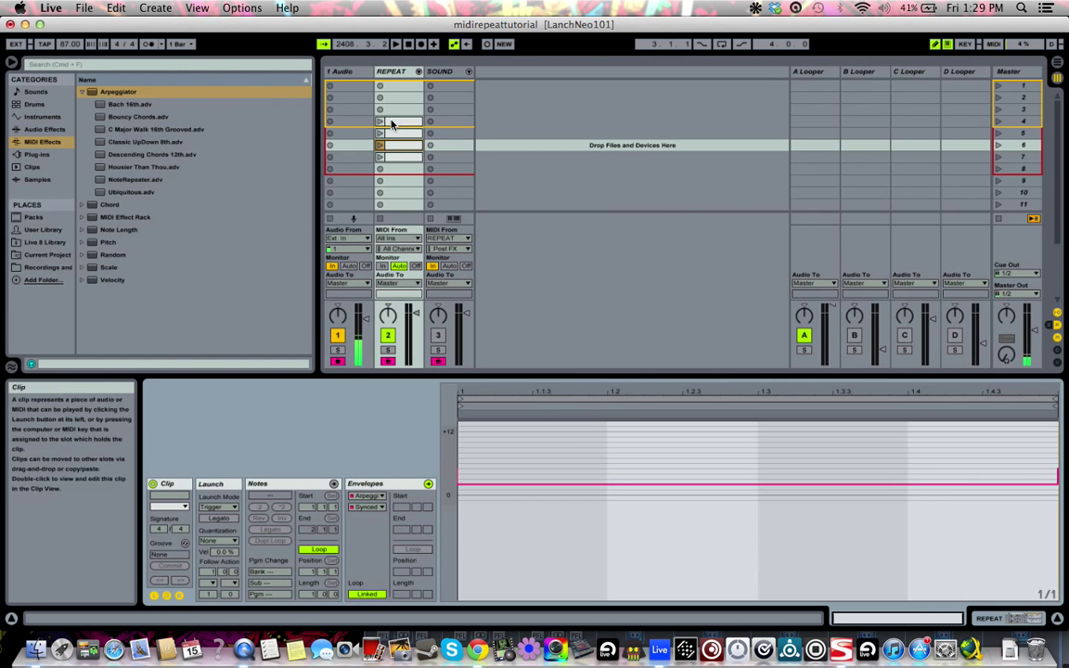
click(406, 157)
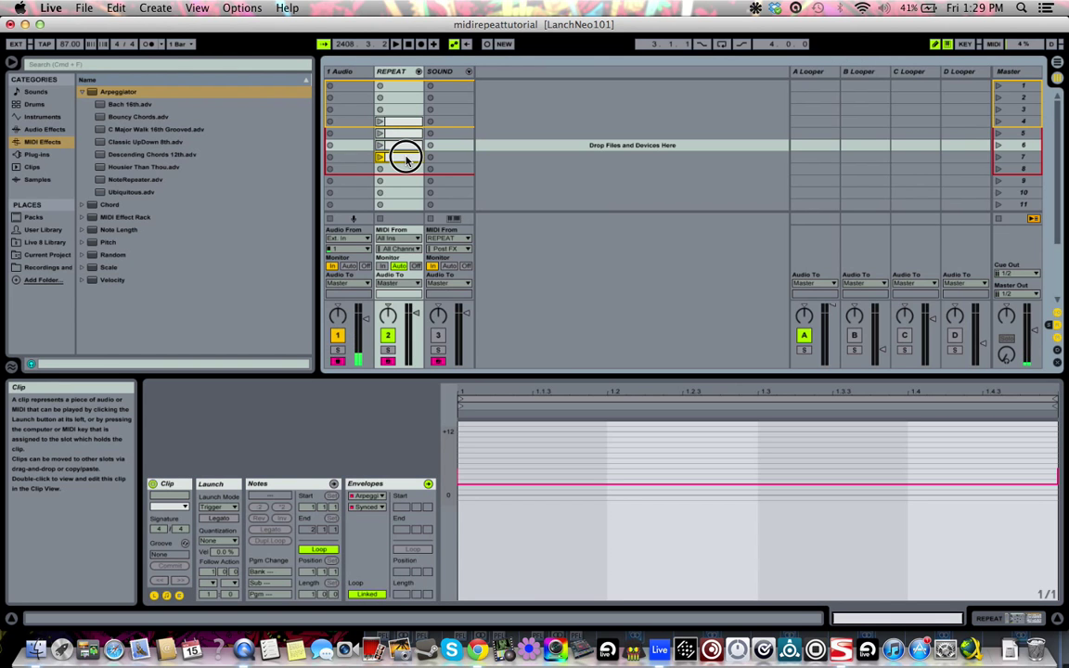
click(401, 112)
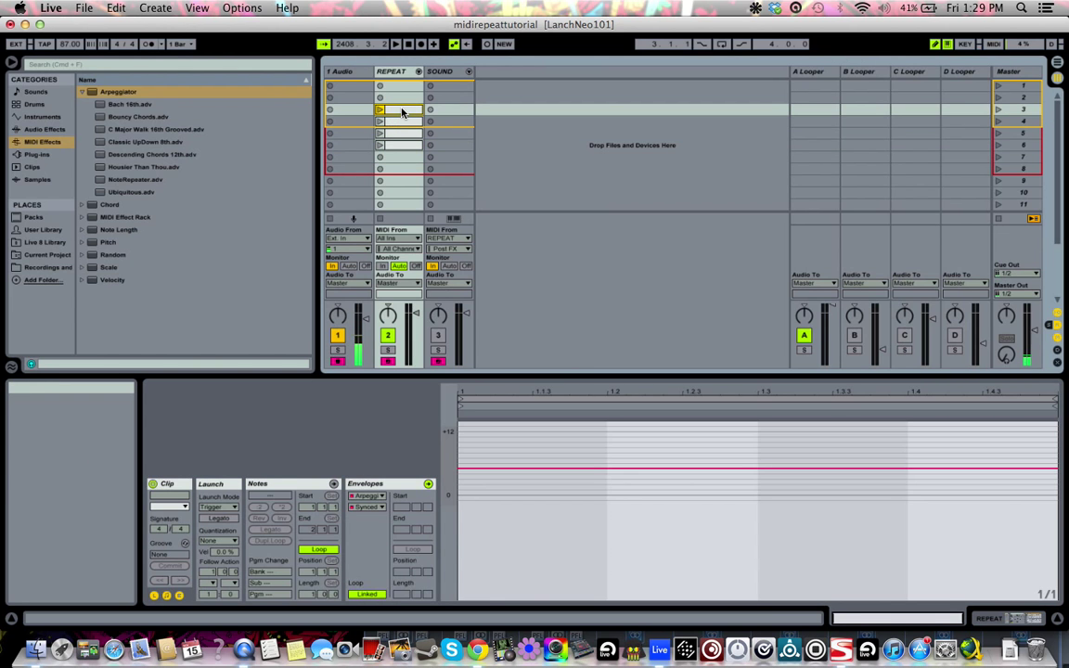
drag(662, 467, 659, 463)
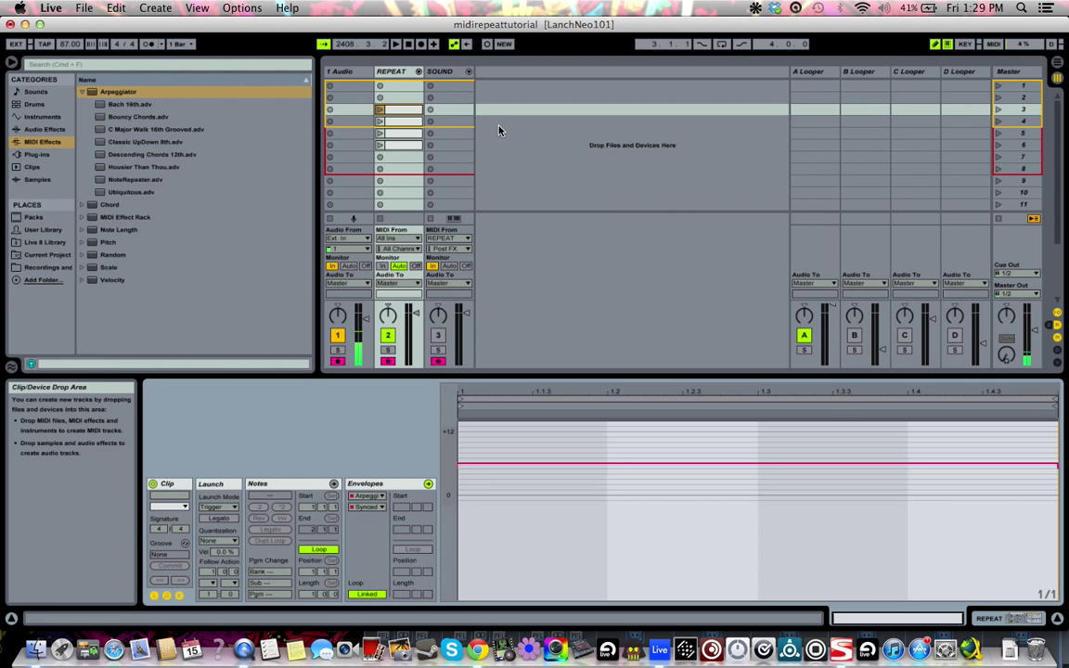
Launch the REPEAT dummy clips in slots 3 and 4 from the keyboard
click(401, 123)
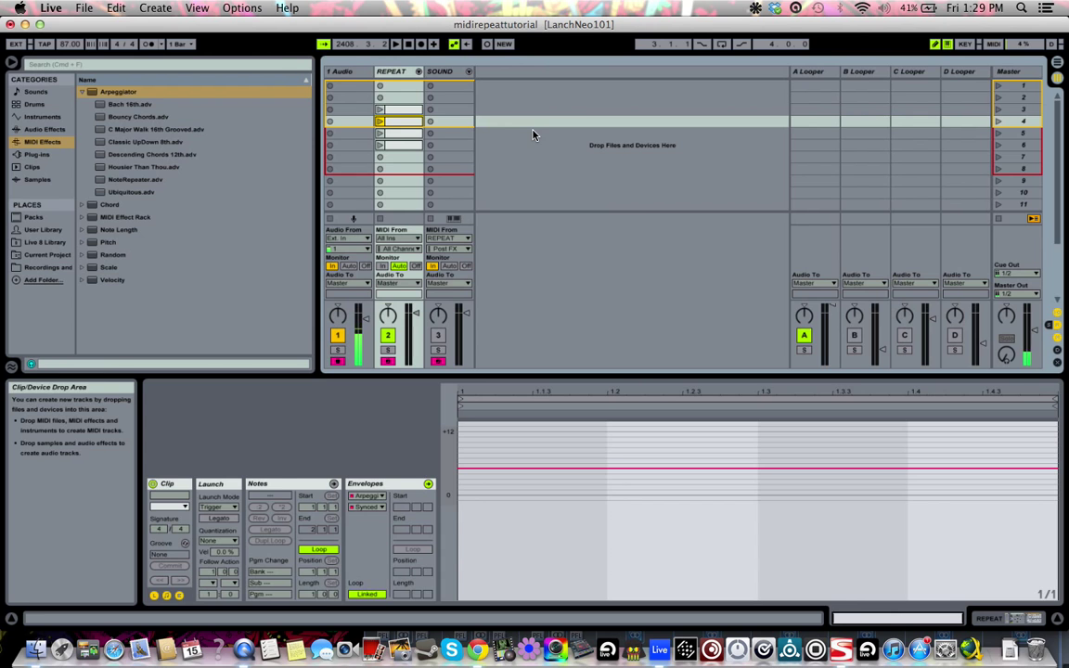
key(Up)
key(Return)
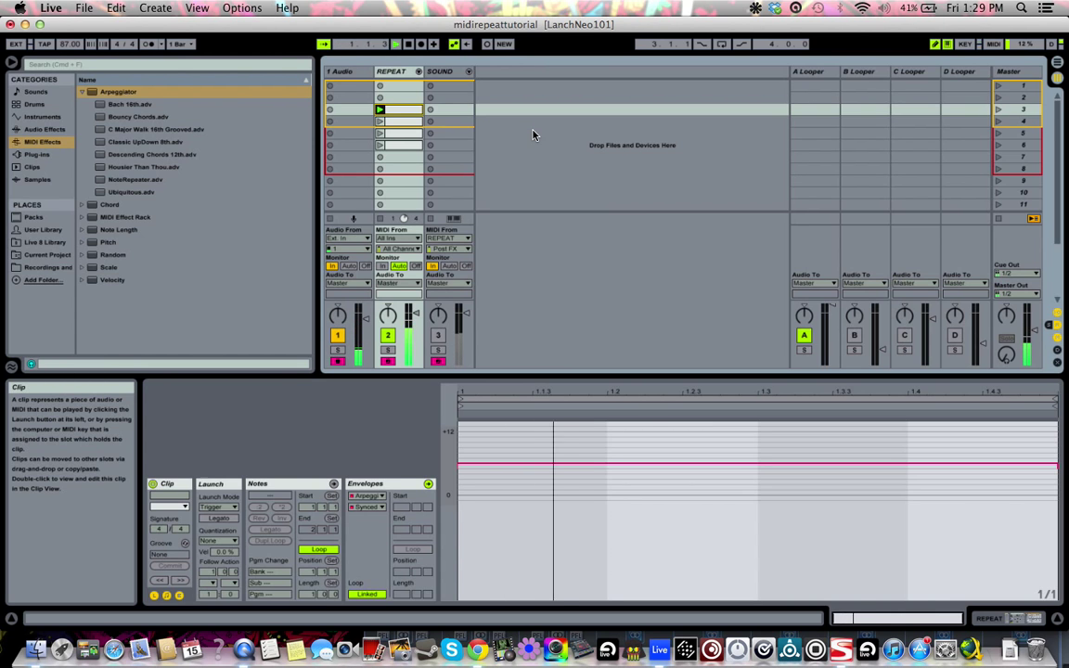
key(Down)
key(Return)
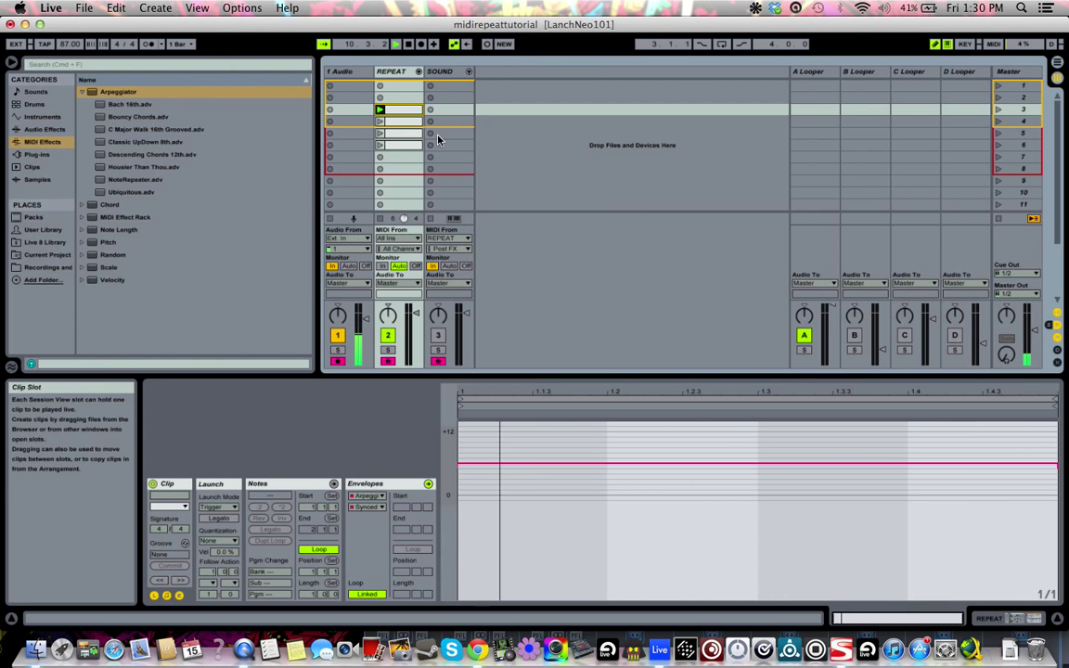
Set SOUND's MIDI From to REPEAT (Post FX) and deactivate the REPEAT track
click(449, 72)
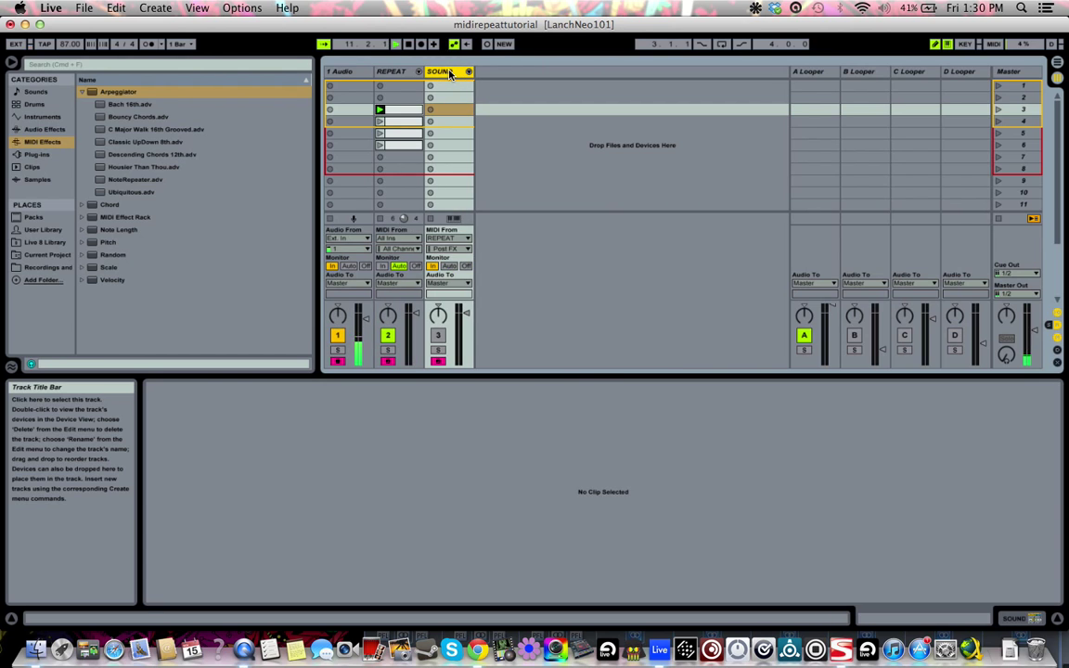
click(451, 238)
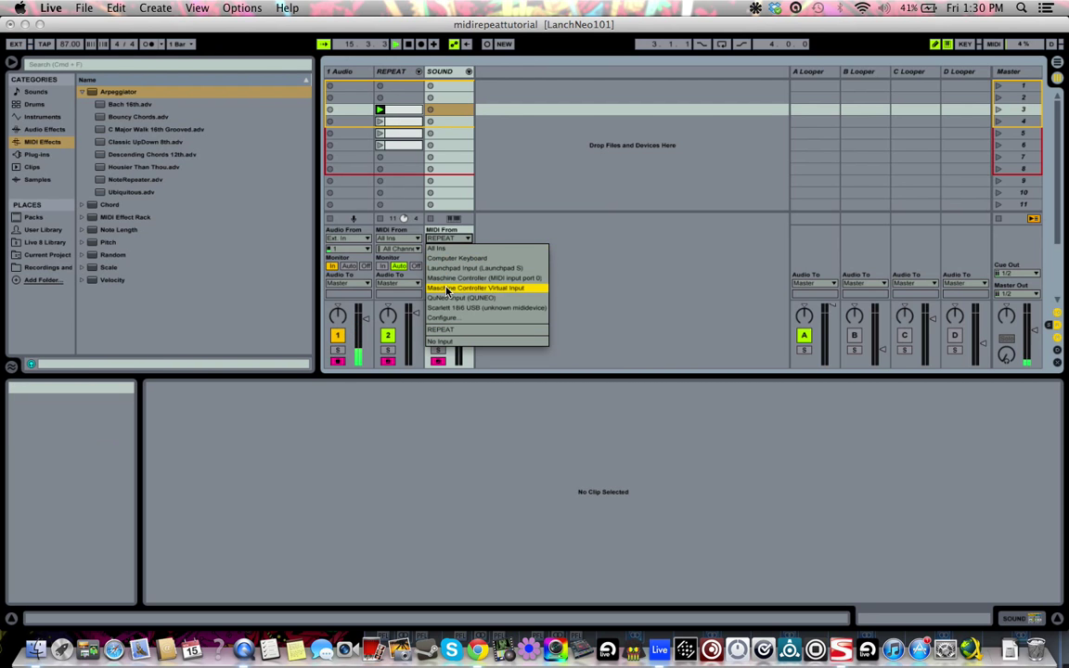
click(445, 329)
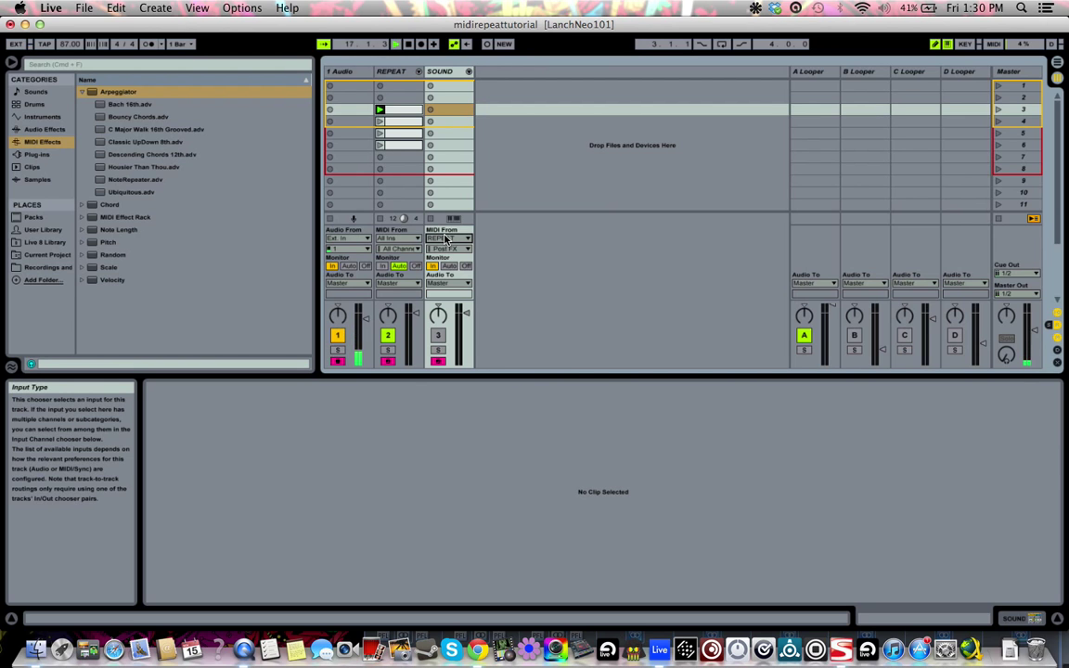
click(438, 336)
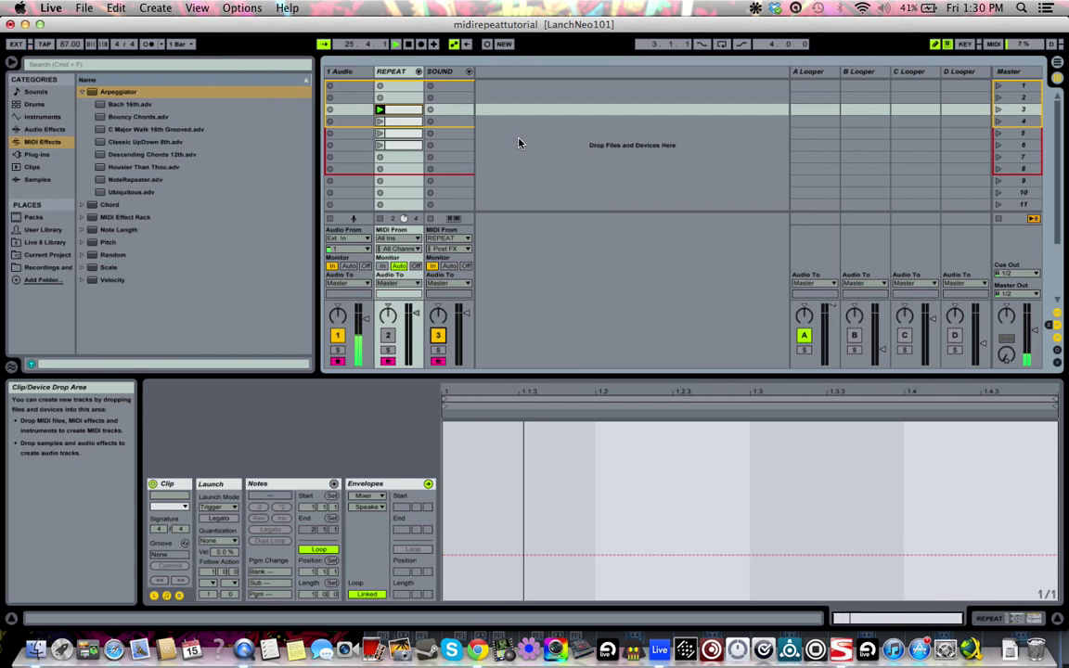
Record the repeated drum notes into SOUND slot 3, launch the clip, and set Monitor to Auto
click(433, 109)
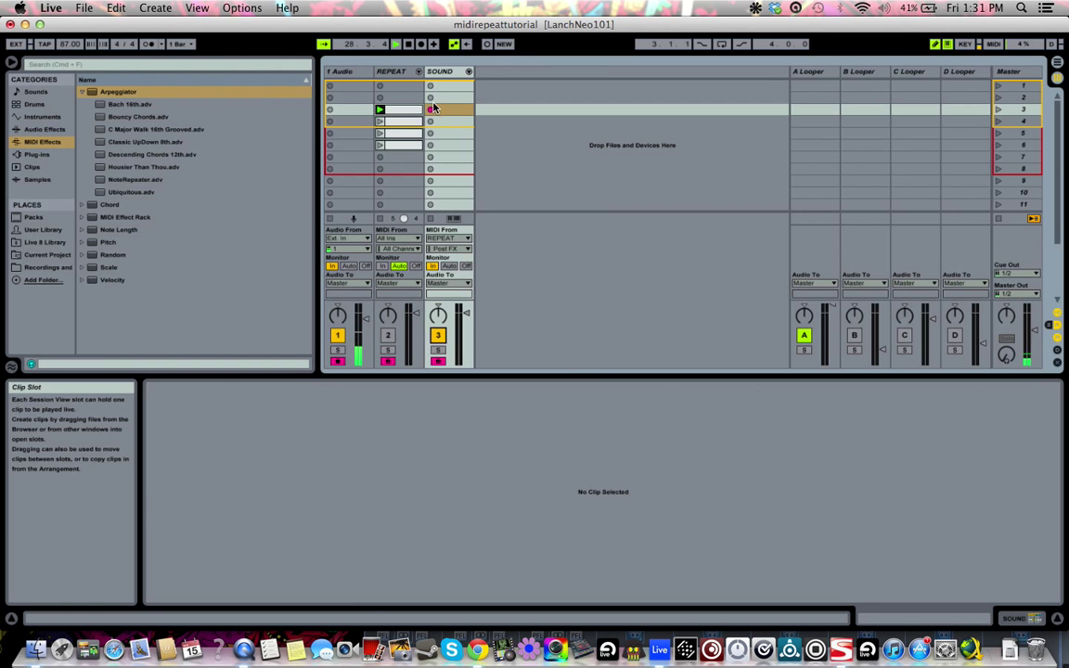
click(432, 109)
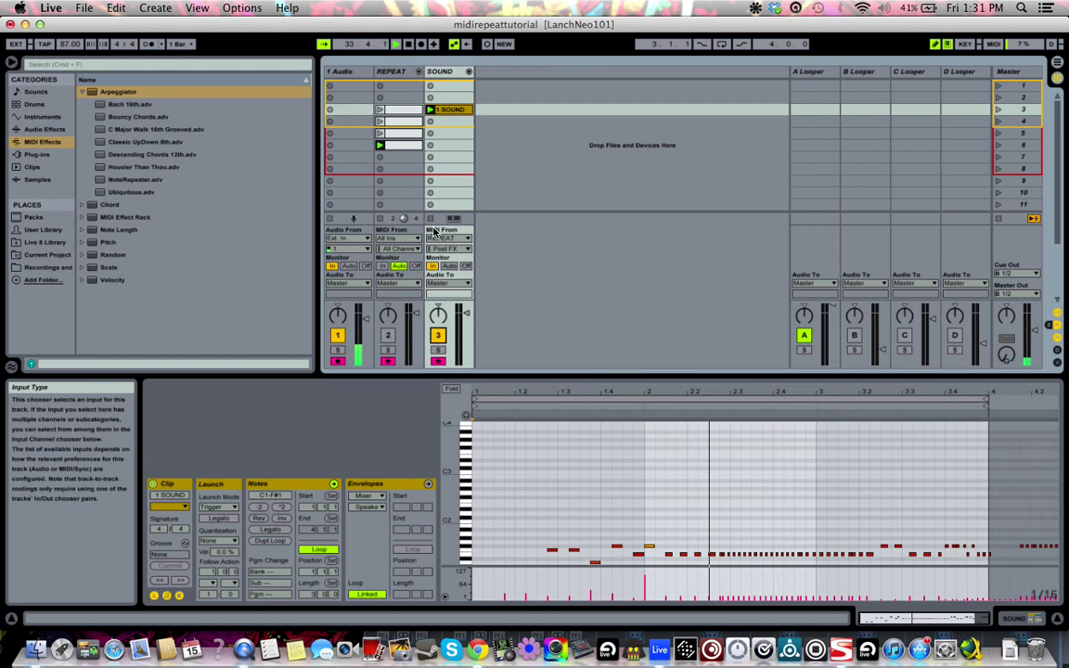
click(431, 111)
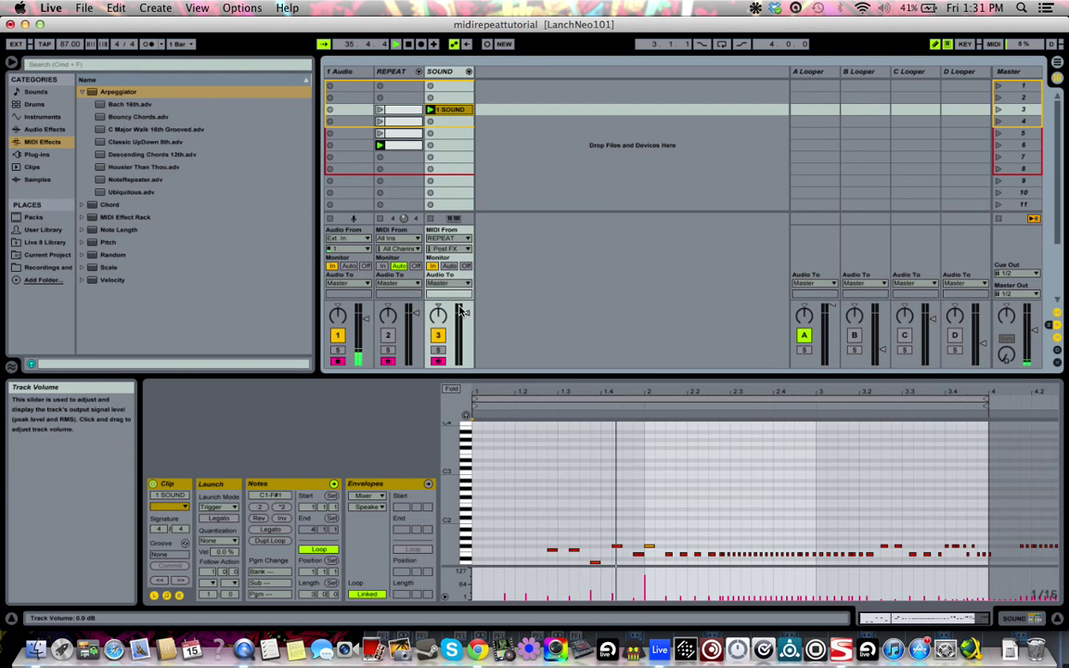
click(450, 267)
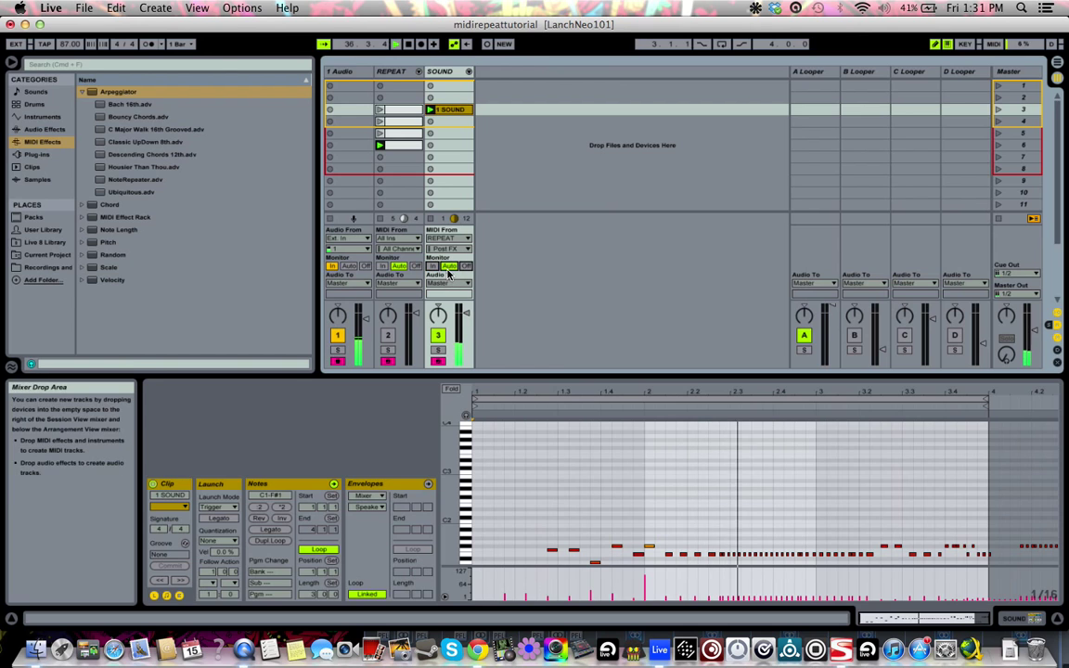